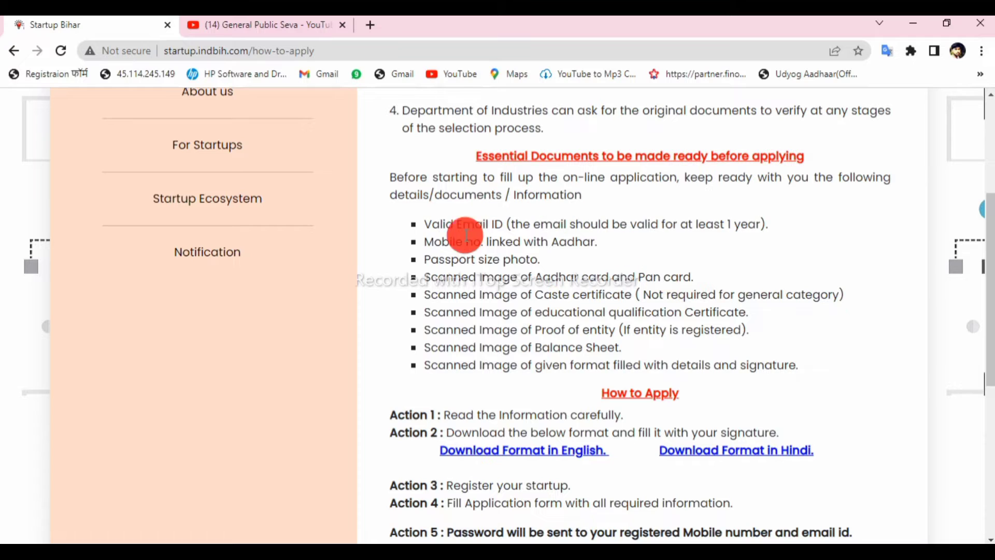
# Review the essential documents list, confirm that all instructions have been read carefully, and proceed with the application.
pyautogui.moveTo(426, 223); pyautogui.dragTo(503, 363)
pyautogui.doubleClick(499, 364)
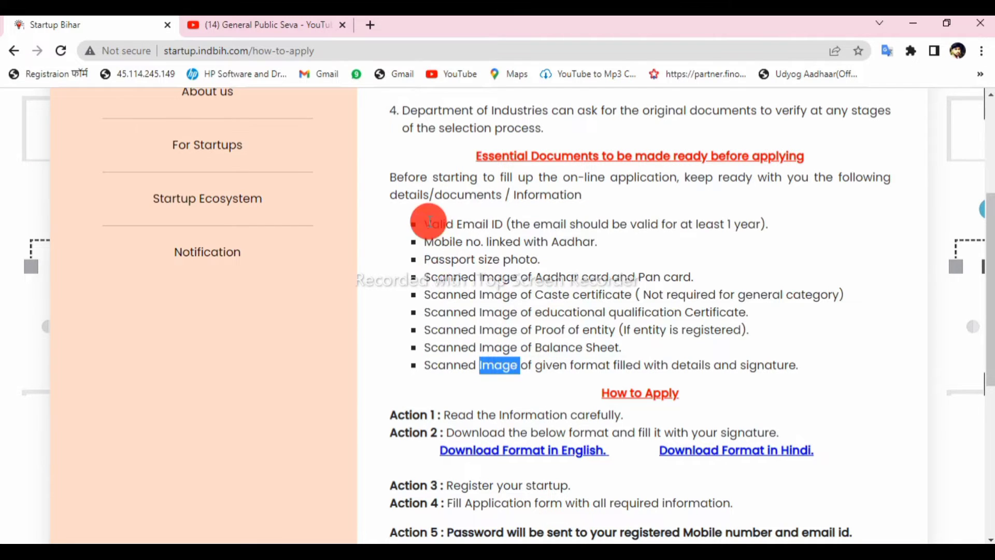
pyautogui.moveTo(426, 223); pyautogui.dragTo(528, 356)
pyautogui.click(528, 356)
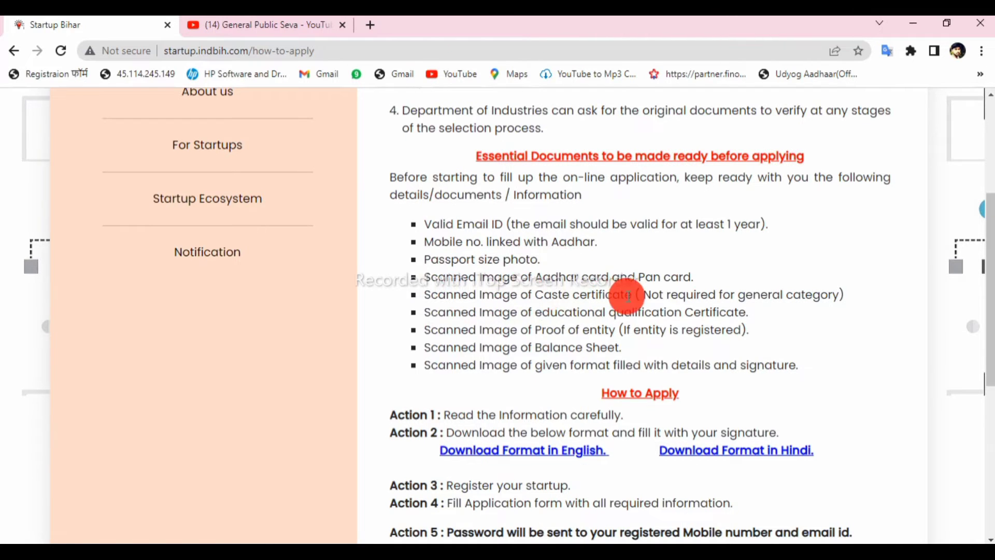
pyautogui.scroll(-6, 612, 298)
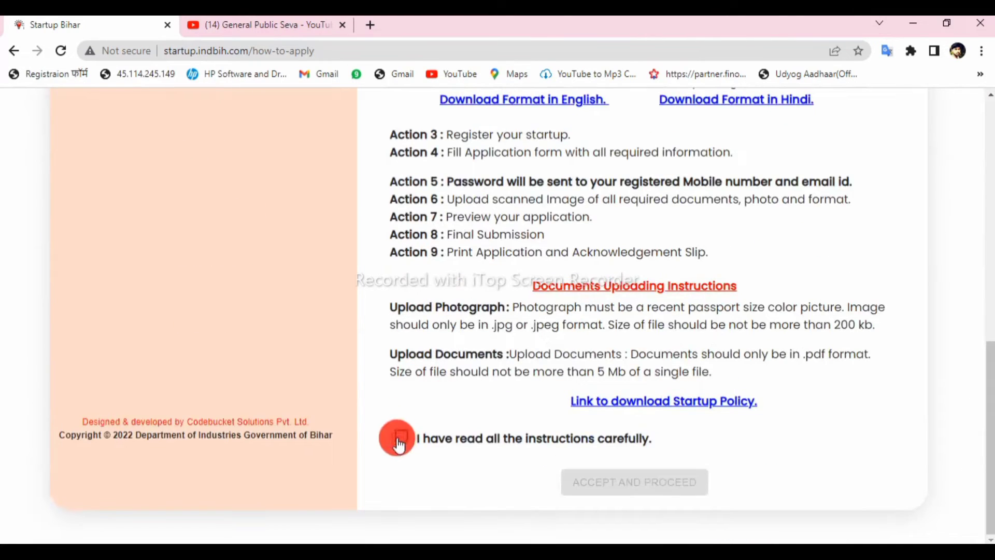
pyautogui.click(423, 433)
pyautogui.click(593, 482)
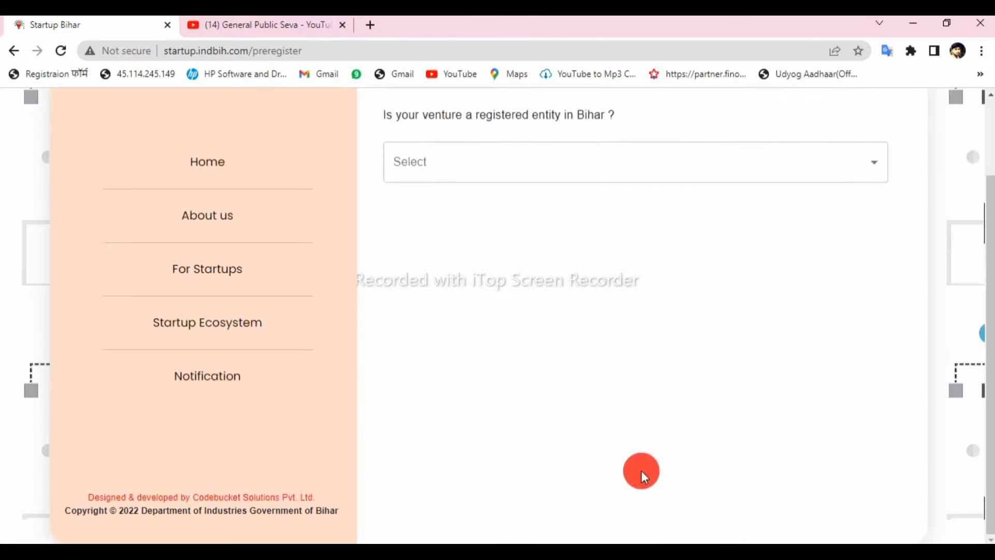
# Check the answer options for whether the venture is a registered entity in Bihar, without choosing one.
pyautogui.click(459, 150)
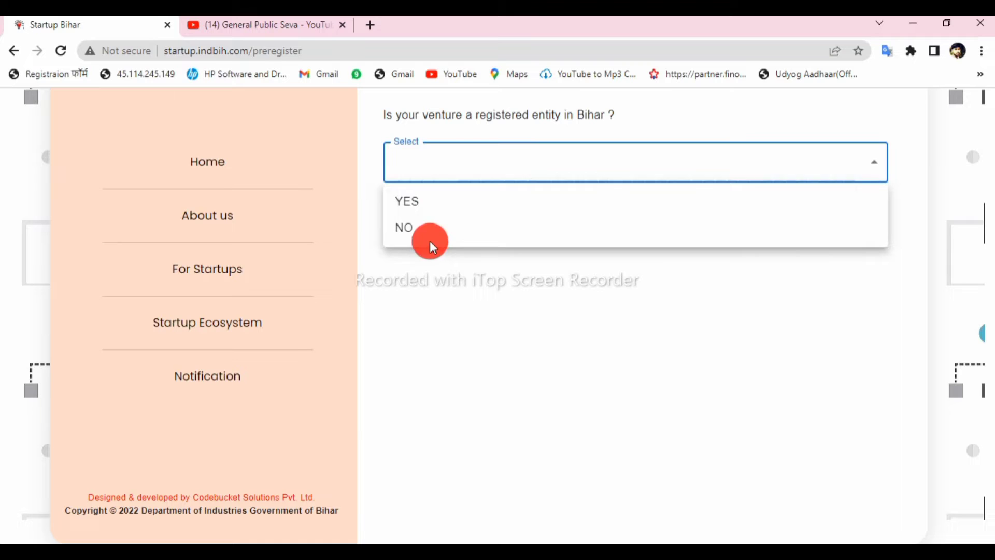
pyautogui.click(471, 294)
pyautogui.scroll(2, 597, 244)
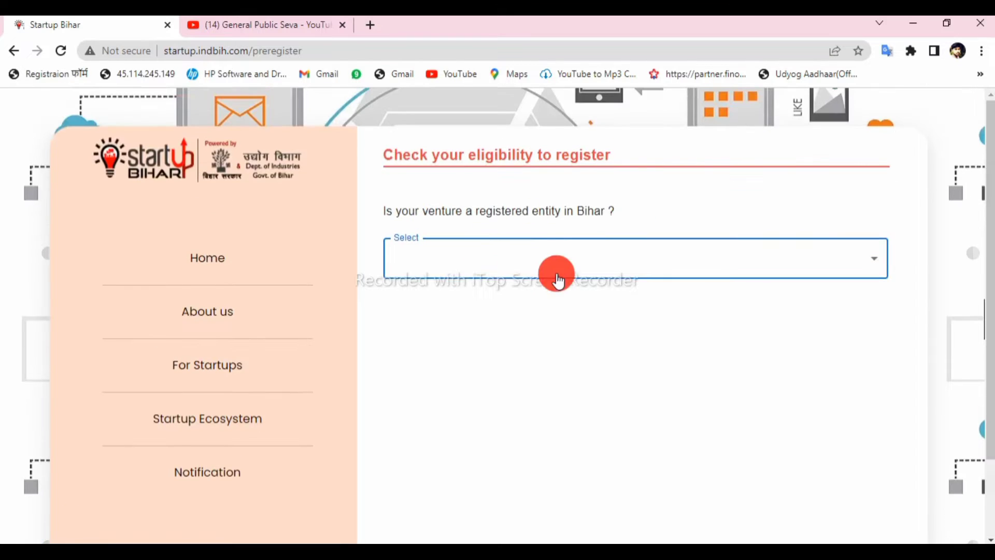
pyautogui.scroll(-2, 570, 267)
pyautogui.scroll(2, 467, 264)
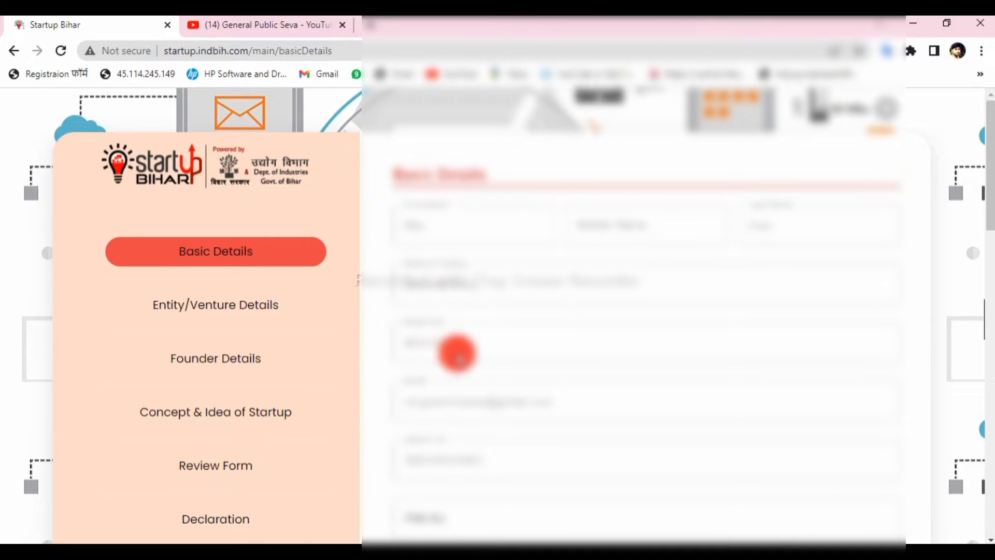
# Look through the Basic Details form down to the upload field for education and work experience certificates.
pyautogui.scroll(-3, 416, 306)
pyautogui.scroll(-1, 475, 298)
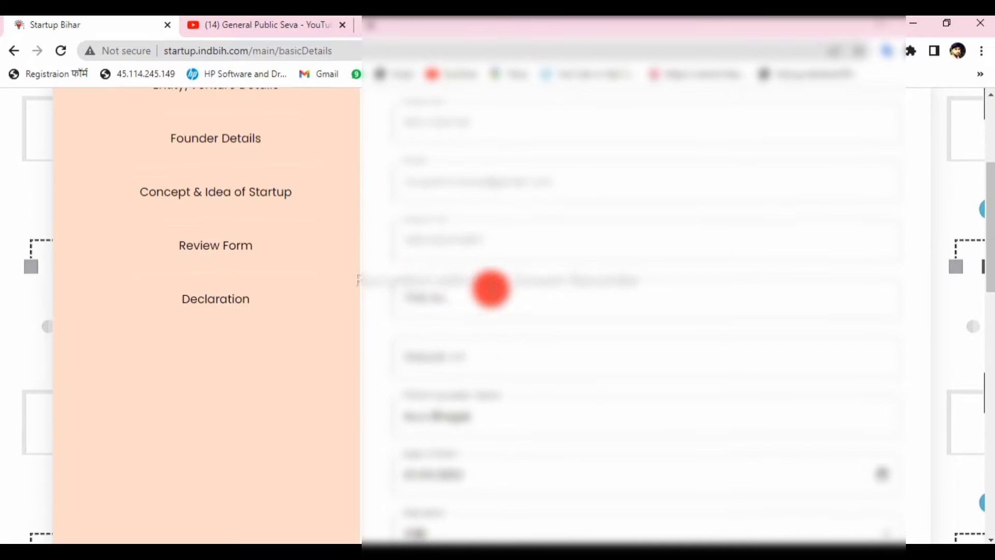
pyautogui.scroll(-1, 518, 288)
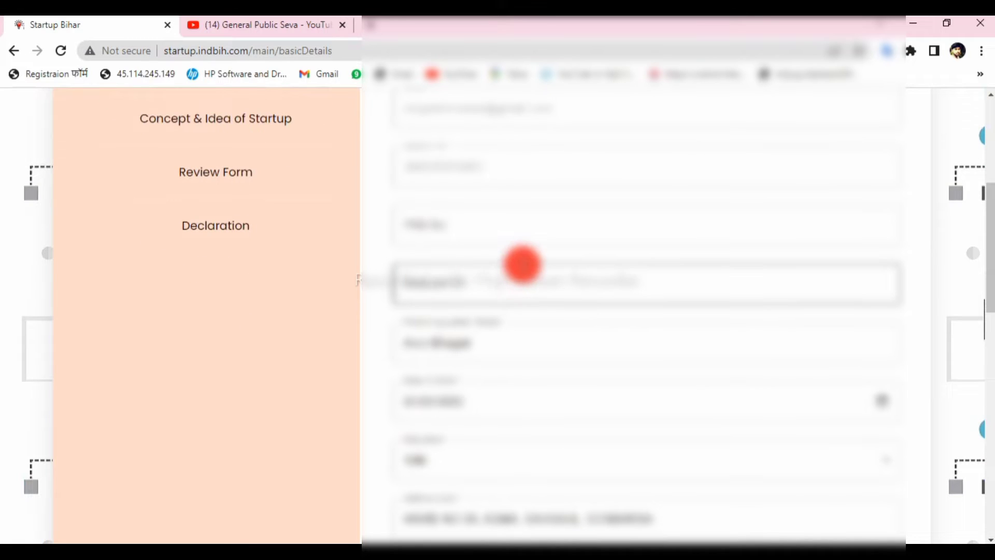
pyautogui.scroll(-1, 514, 273)
pyautogui.scroll(-10, 486, 259)
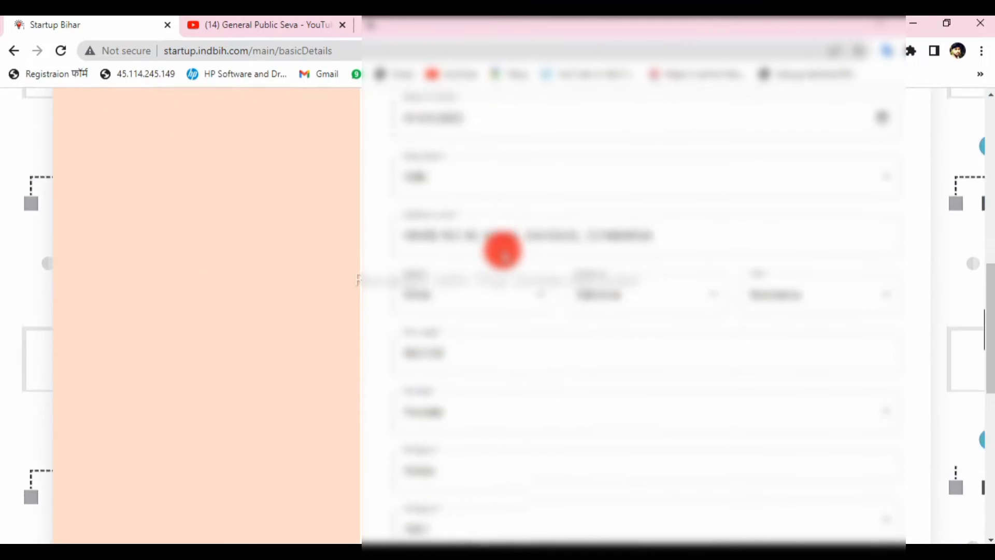
pyautogui.scroll(2, 493, 252)
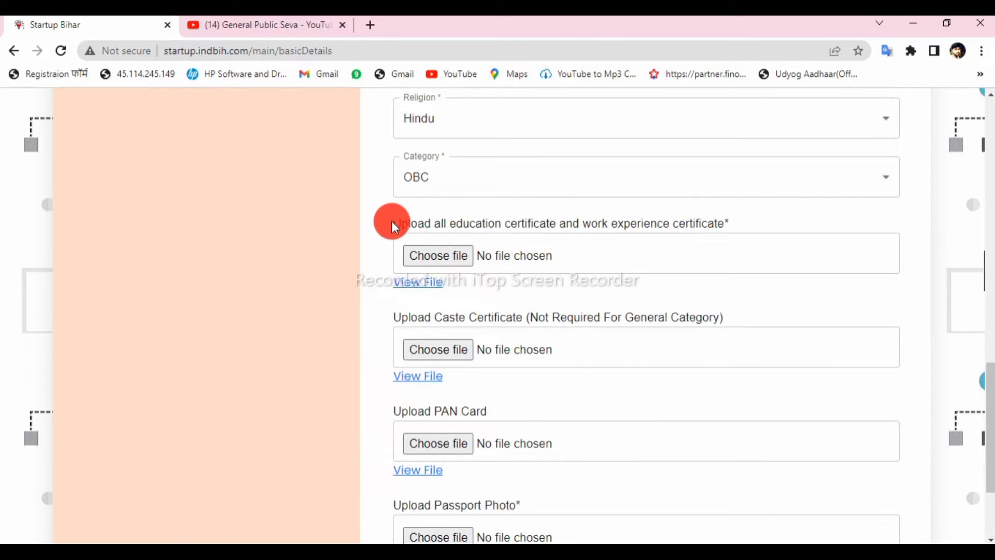
pyautogui.moveTo(394, 226); pyautogui.dragTo(499, 225)
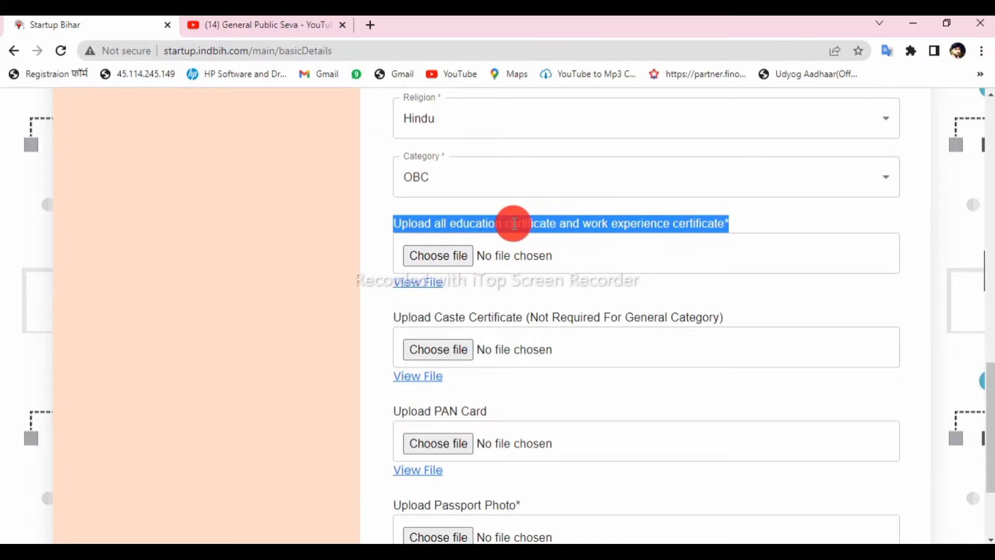
pyautogui.click(440, 227)
pyautogui.moveTo(391, 220); pyautogui.dragTo(546, 247)
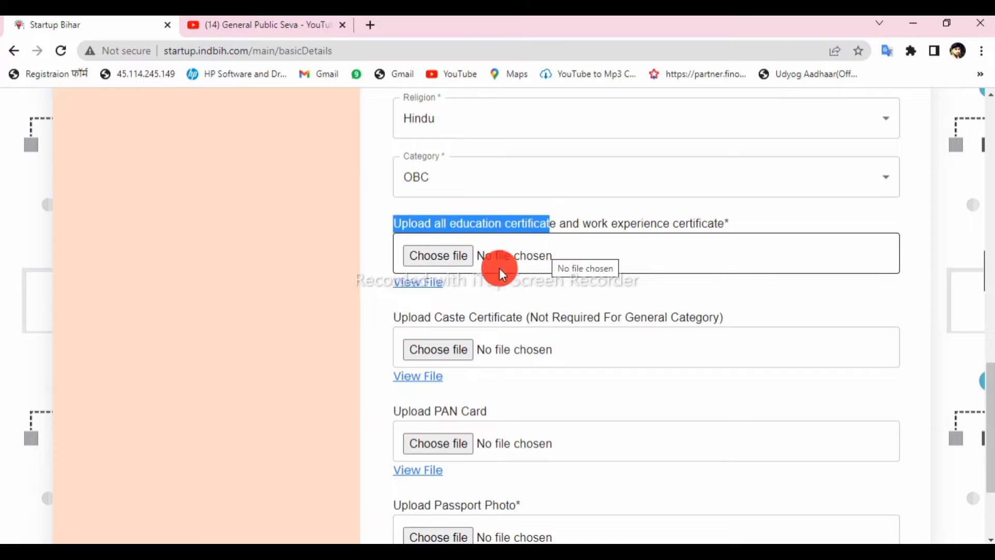
# Review the available education levels in the Basic Details form and select 10th.
pyautogui.scroll(4, 539, 282)
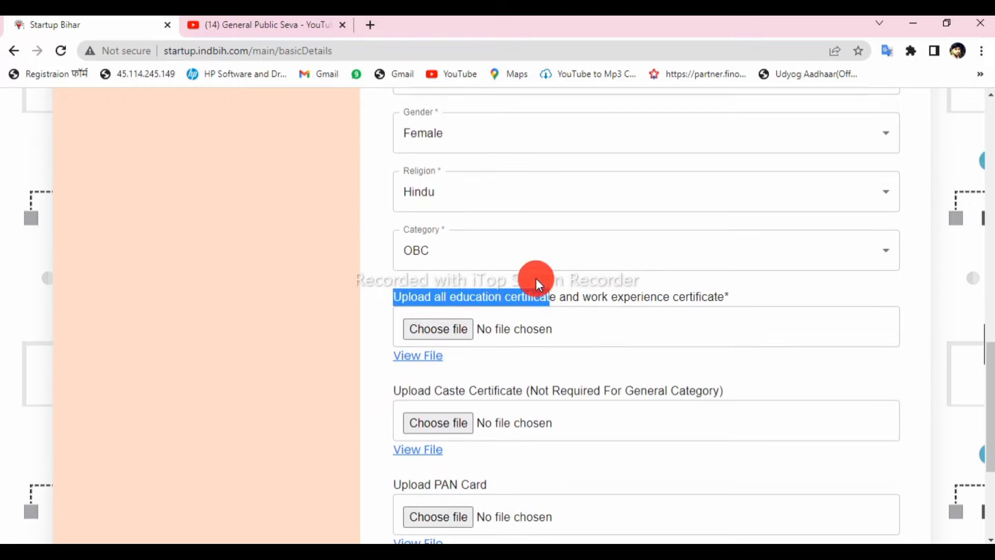
pyautogui.scroll(3, 534, 277)
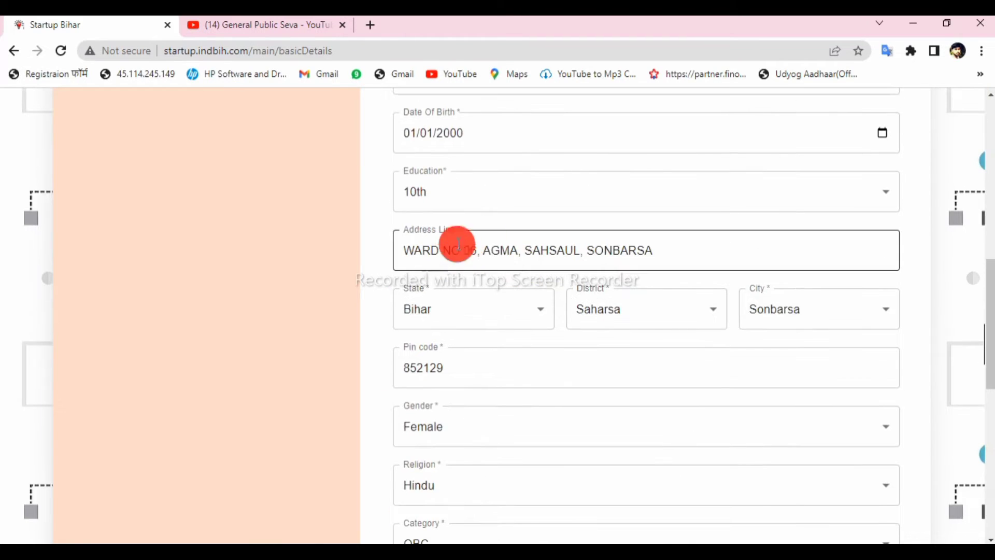
pyautogui.click(450, 198)
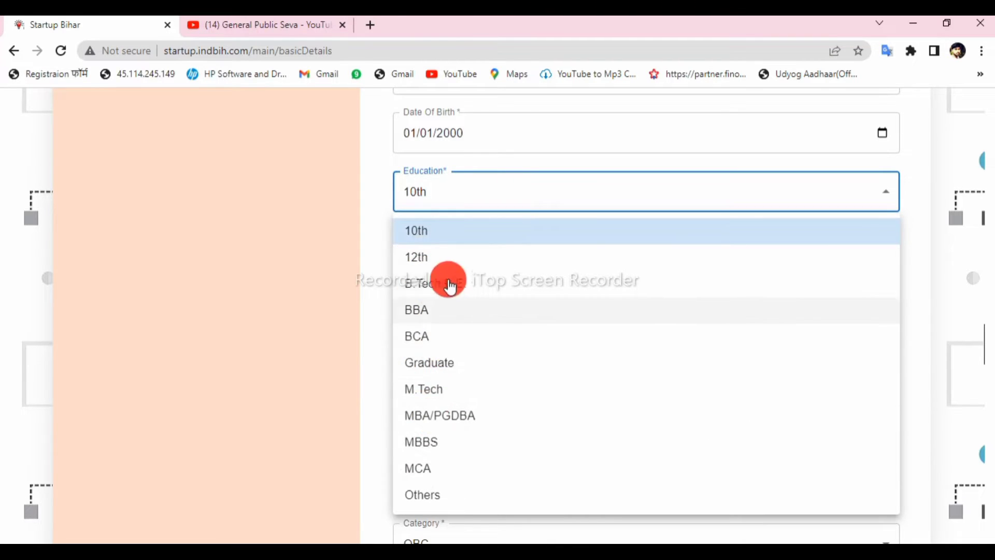
pyautogui.click(426, 194)
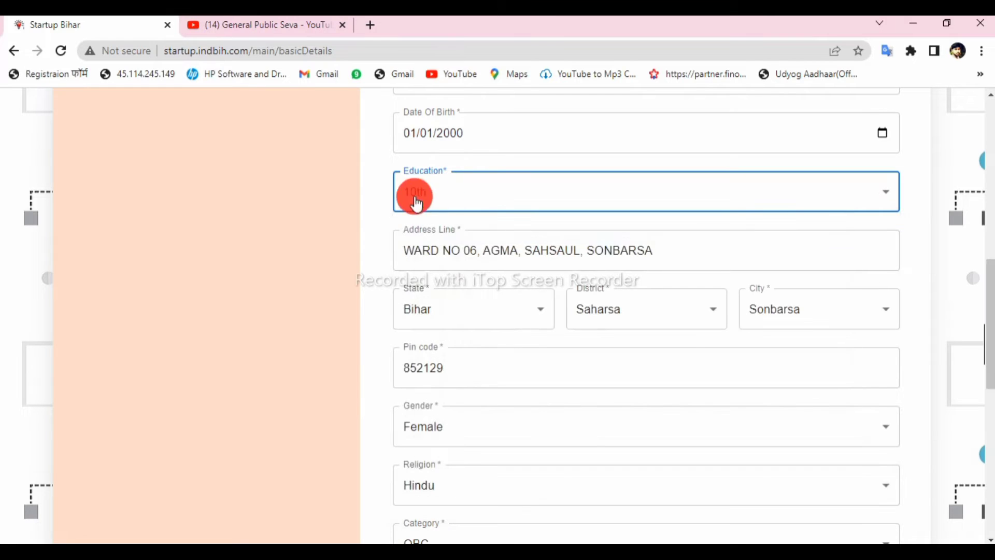
pyautogui.click(435, 192)
pyautogui.click(464, 228)
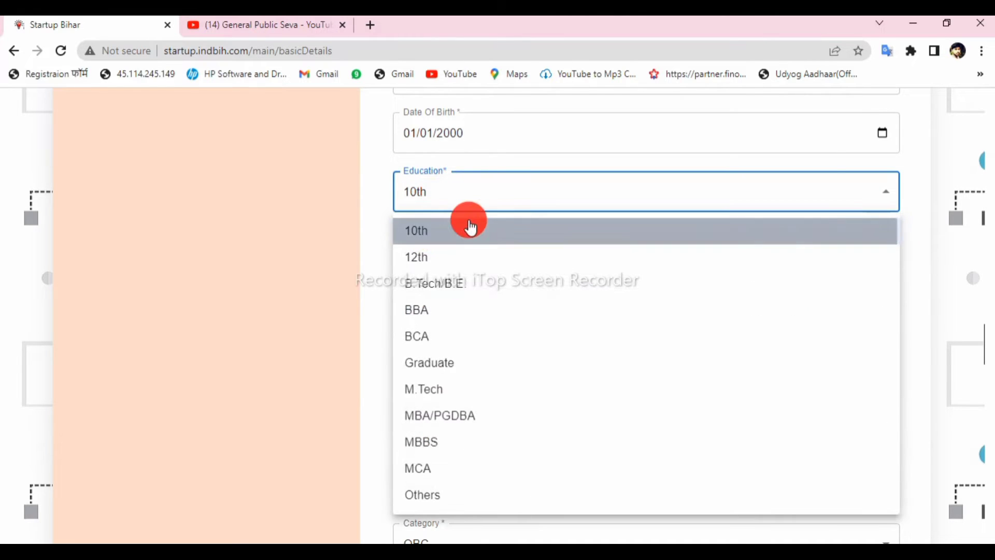
# Examine the upload requirements for the education and work experience certificates and for the caste certificate.
pyautogui.scroll(-5, 467, 233)
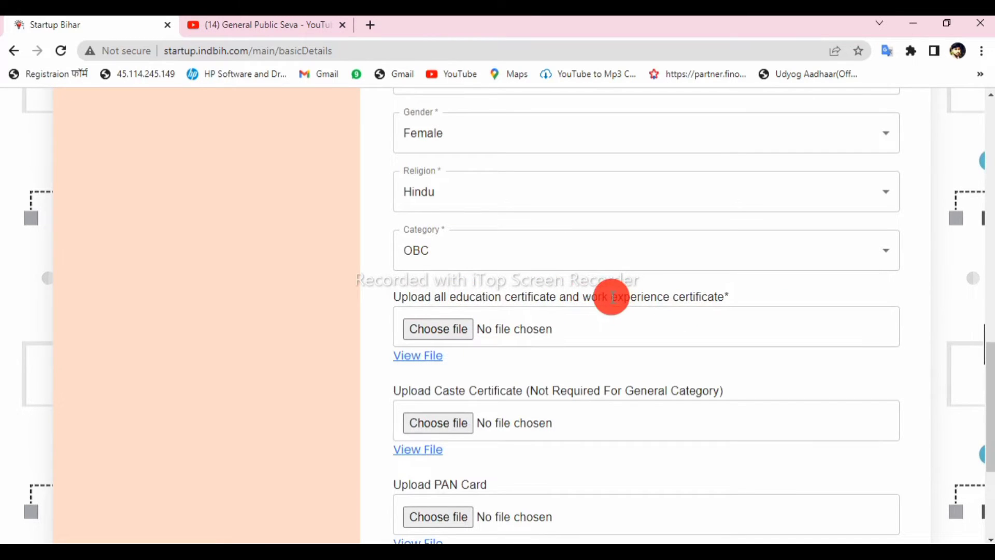
pyautogui.moveTo(614, 296); pyautogui.dragTo(747, 301)
pyautogui.click(750, 305)
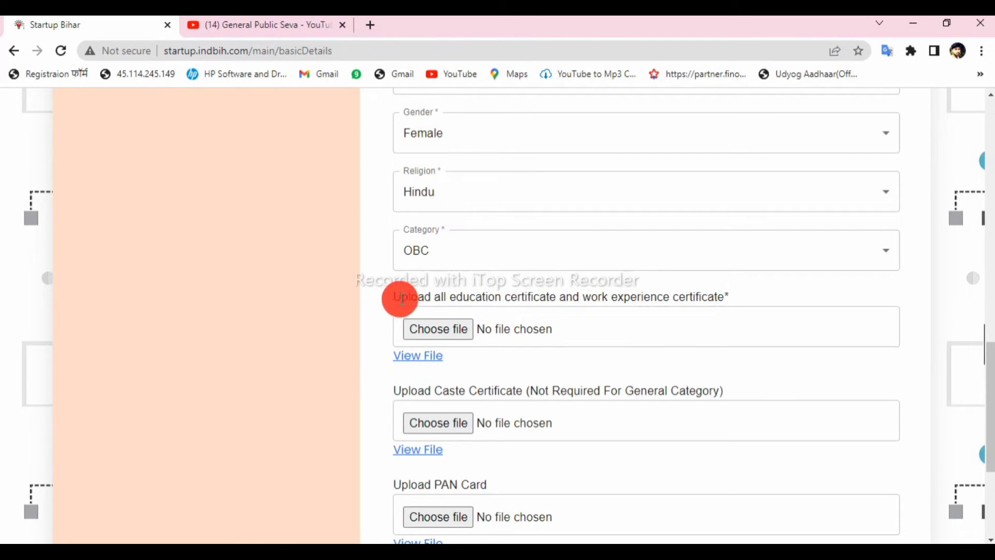
pyautogui.moveTo(396, 297); pyautogui.dragTo(725, 300)
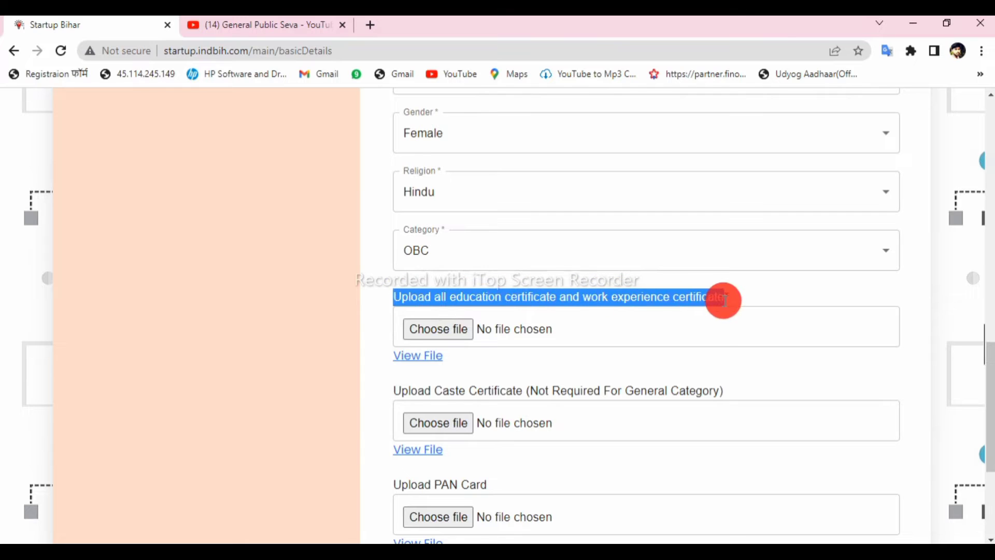
pyautogui.click(726, 299)
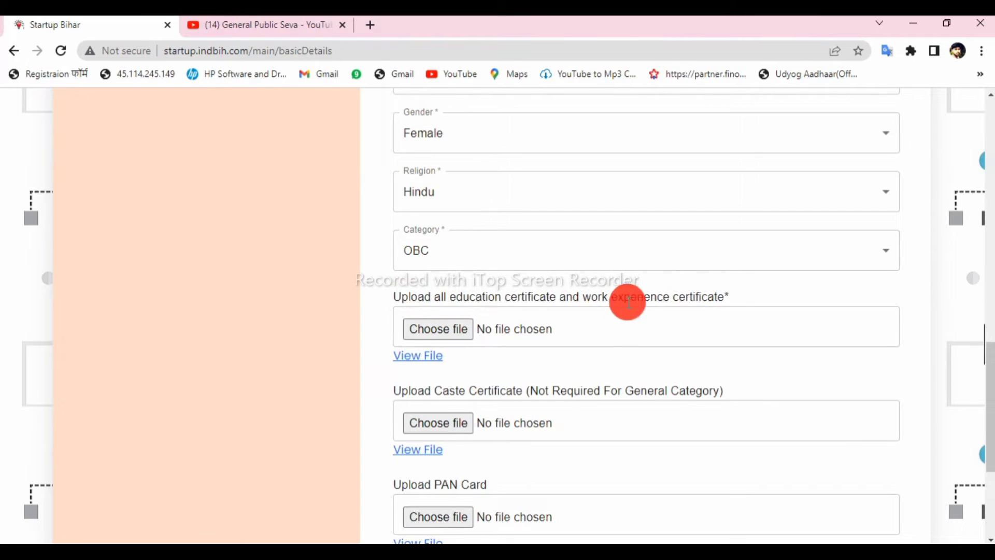
pyautogui.scroll(-1, 639, 301)
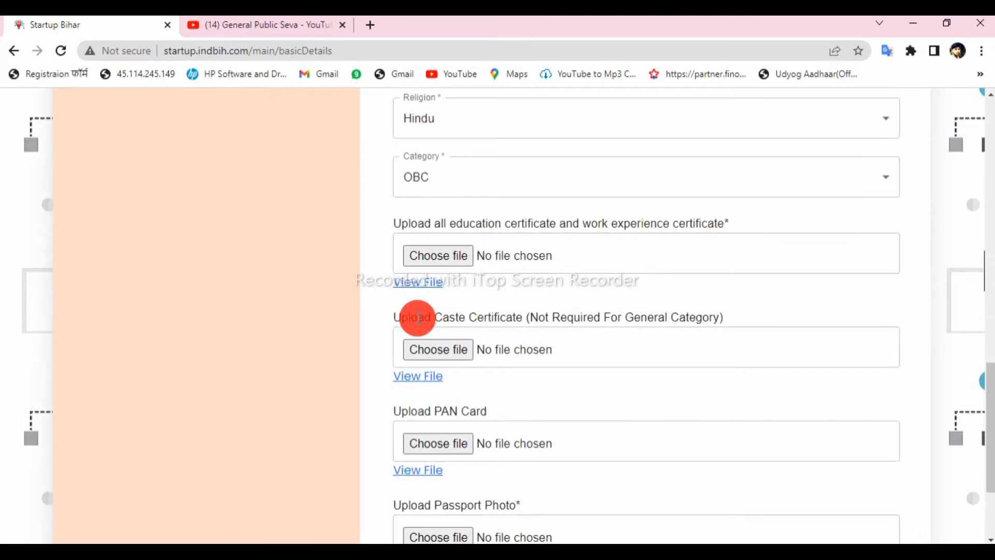
pyautogui.moveTo(393, 324); pyautogui.dragTo(652, 318)
pyautogui.click(493, 319)
pyautogui.click(633, 318)
pyautogui.scroll(-1, 652, 317)
pyautogui.click(586, 290)
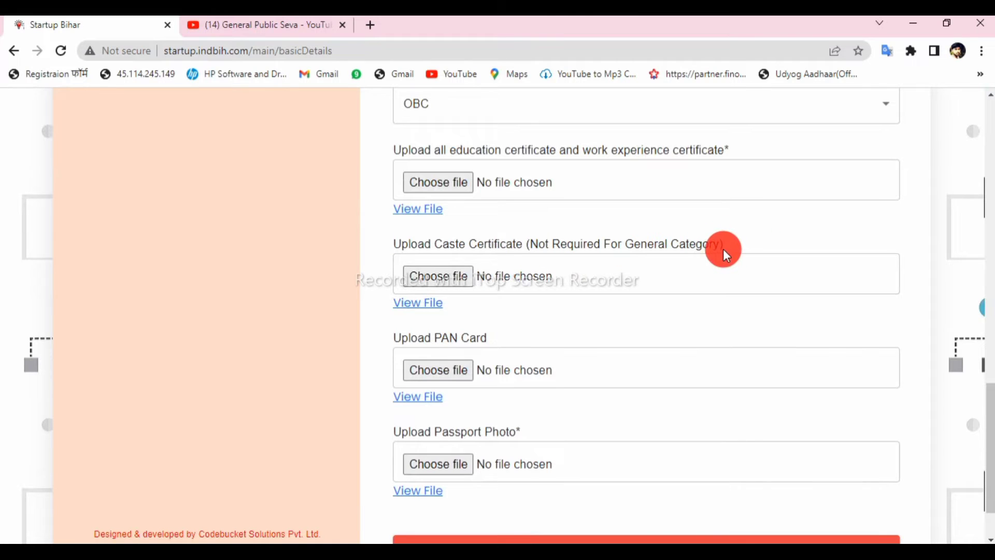
# Check the PAN card and passport photo upload fields, and submit the Basic Details form.
pyautogui.scroll(-2, 577, 269)
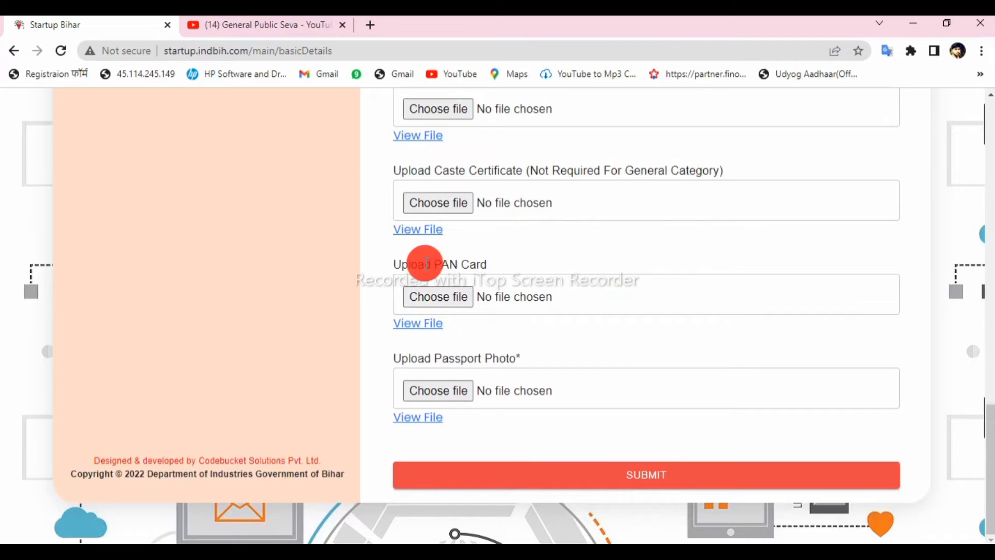
pyautogui.moveTo(426, 264); pyautogui.dragTo(502, 260)
pyautogui.click(505, 265)
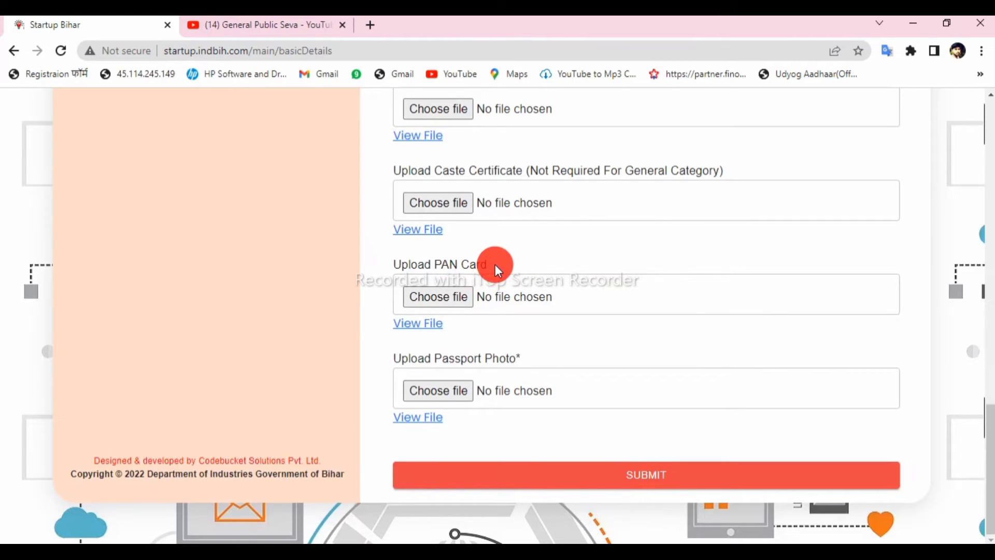
pyautogui.click(455, 296)
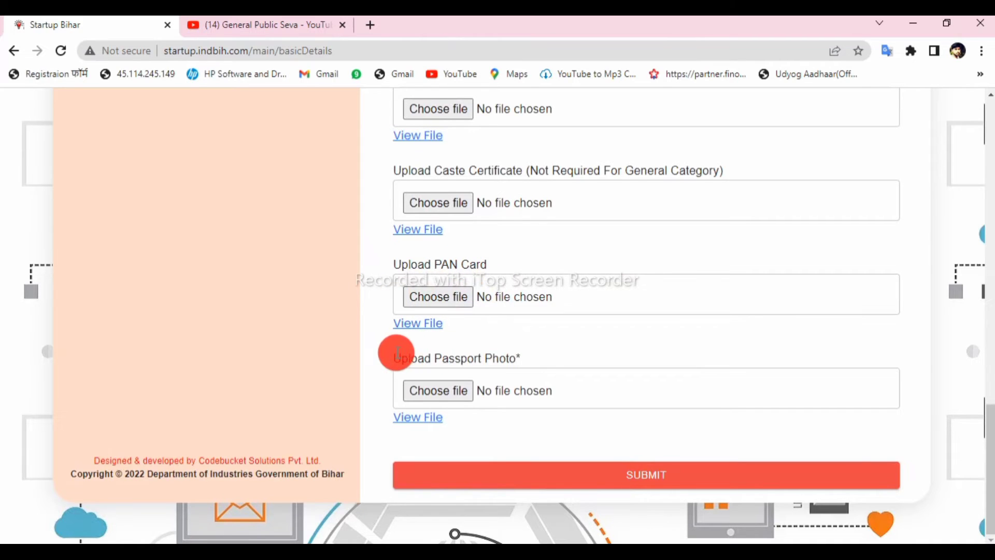
pyautogui.moveTo(395, 352); pyautogui.dragTo(517, 356)
pyautogui.click(518, 355)
pyautogui.click(500, 358)
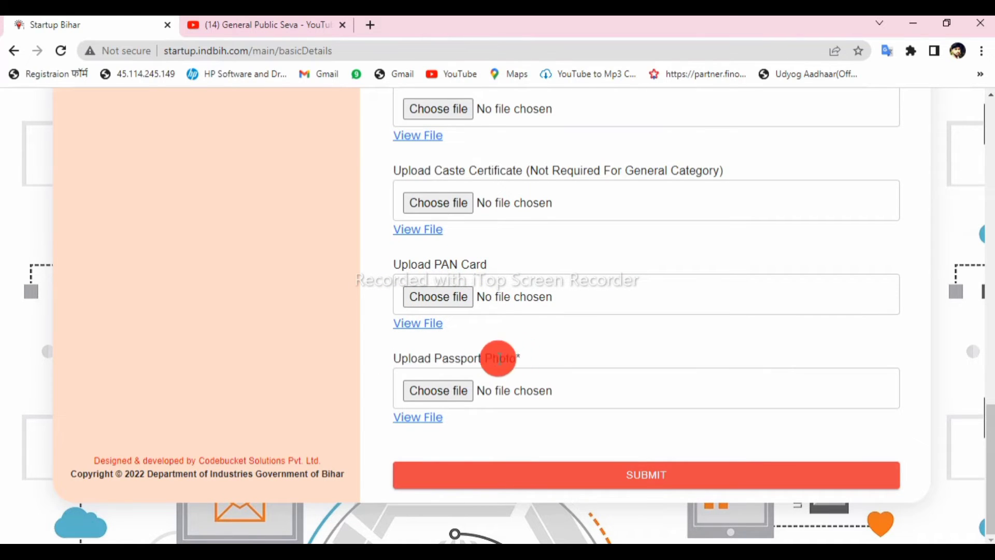
pyautogui.click(506, 342)
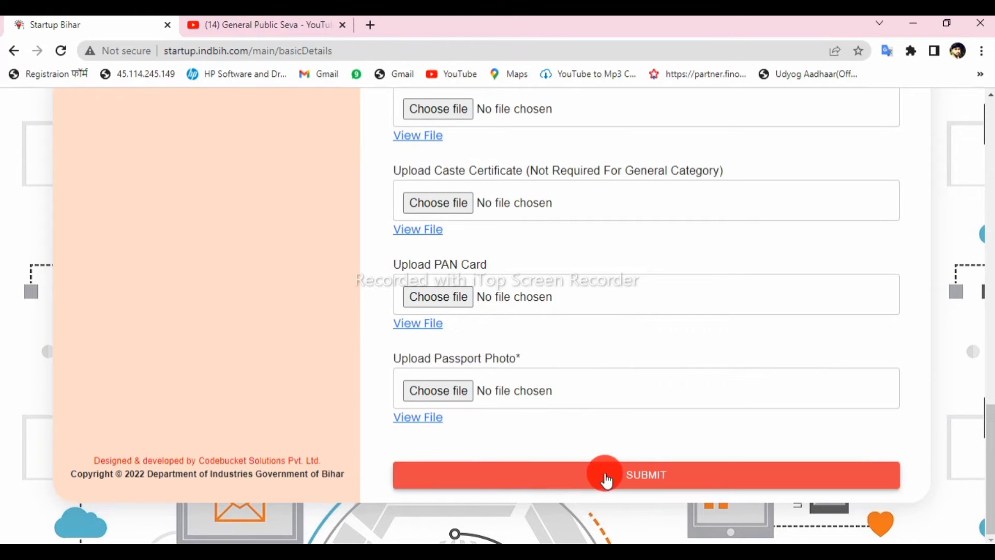
pyautogui.click(583, 474)
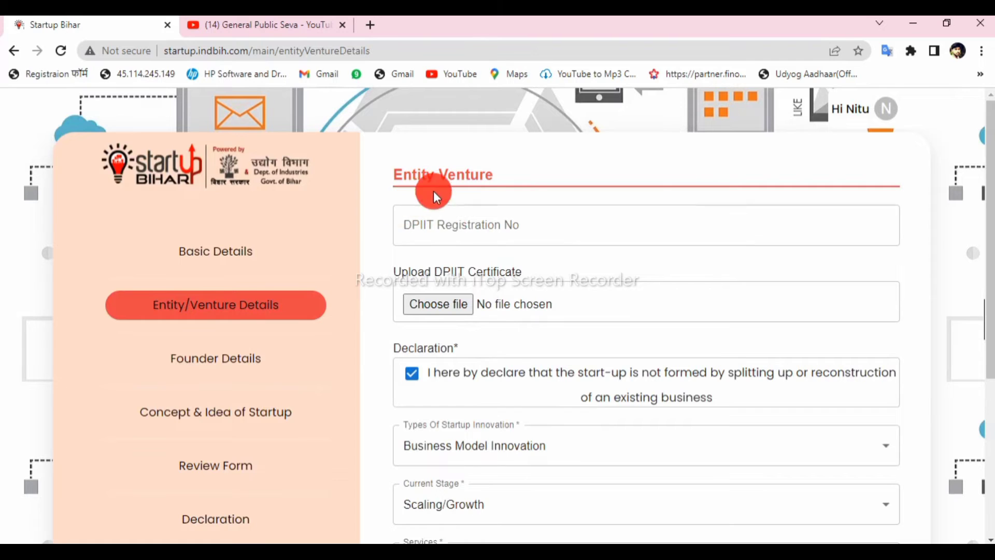
# Examine the DPIIT registration number field and the DPIIT certificate upload in the Entity Venture section.
pyautogui.scroll(-1, 484, 204)
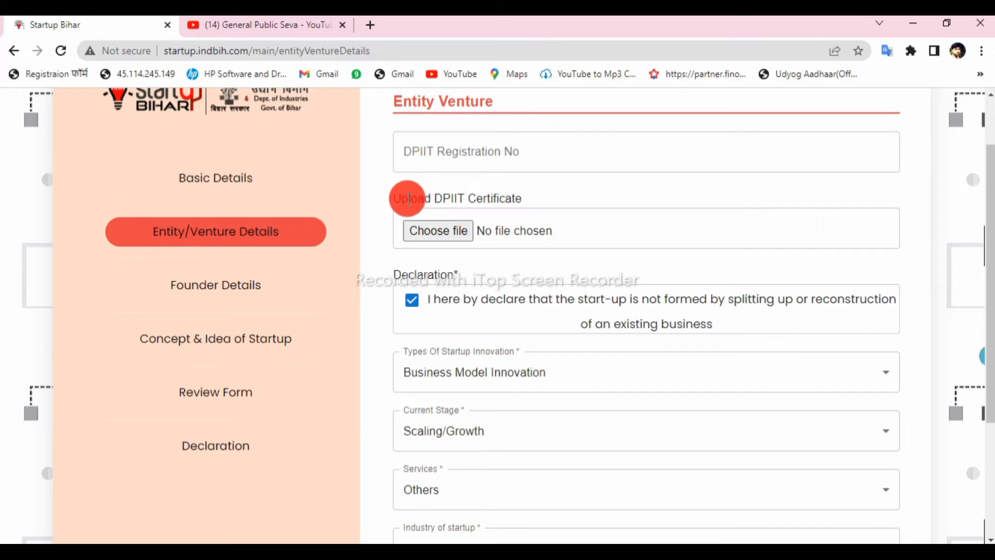
pyautogui.moveTo(409, 198); pyautogui.dragTo(524, 203)
pyautogui.click(534, 200)
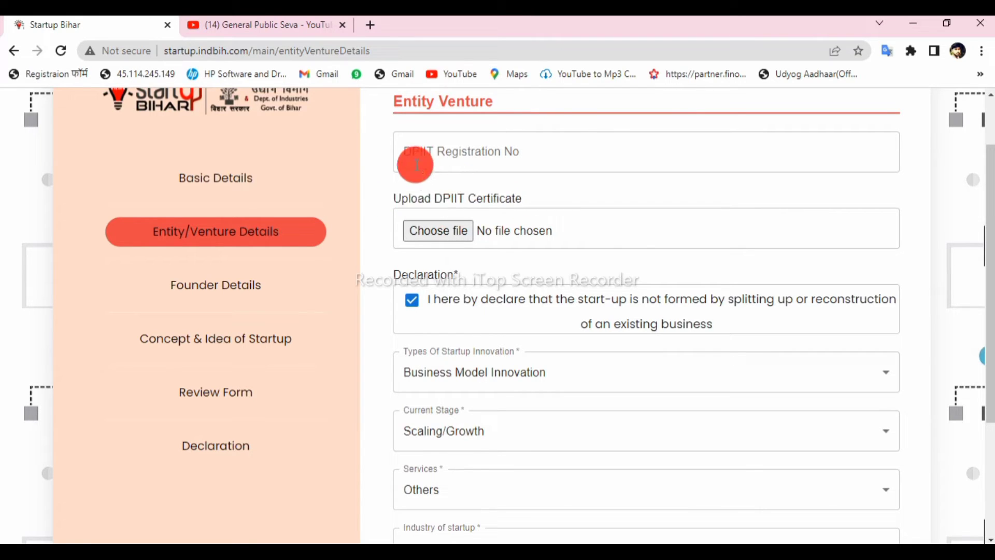
pyautogui.click(413, 162)
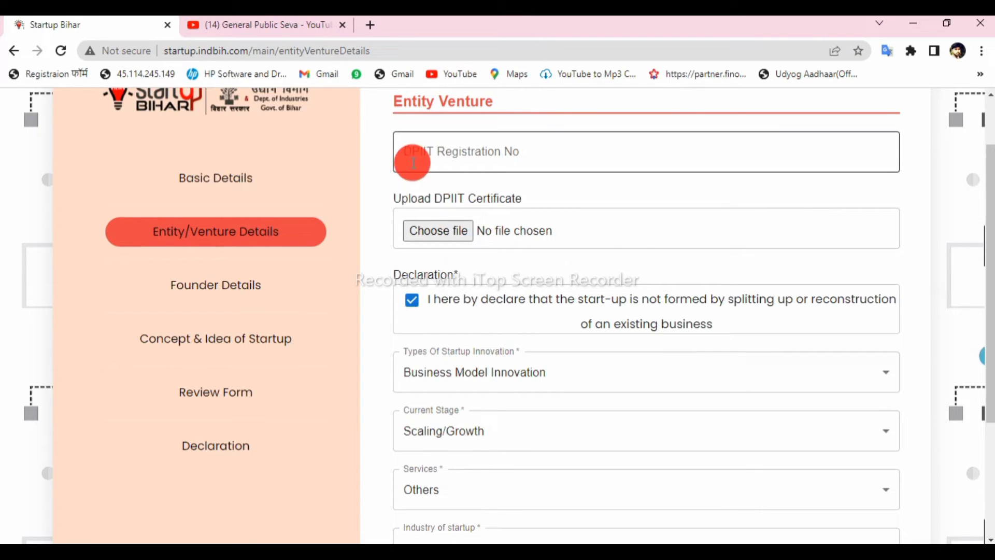
pyautogui.click(438, 151)
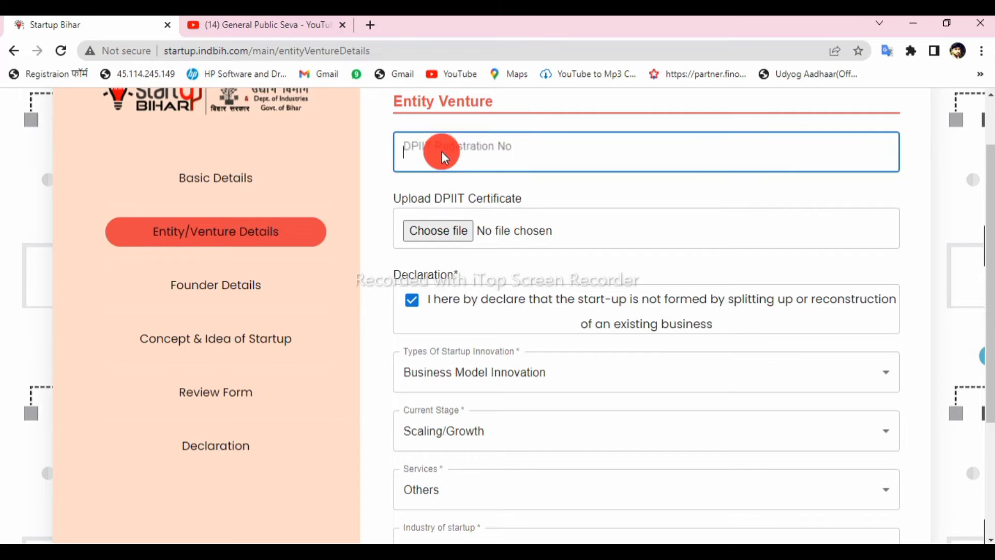
pyautogui.click(544, 194)
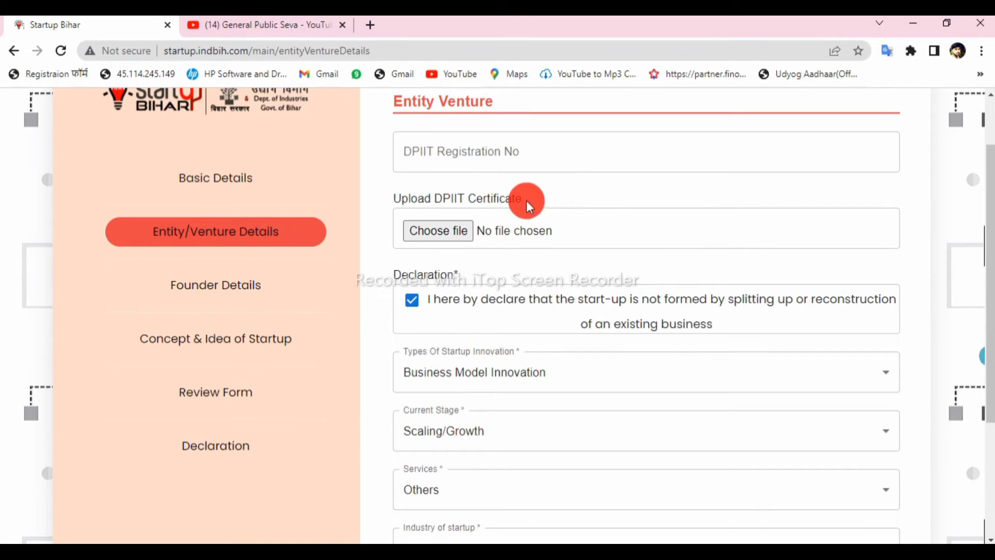
# Examine the DPIIT certificate upload and the innovation type, stage, services, industry and sector fields of the Entity Venture form.
pyautogui.moveTo(394, 198); pyautogui.dragTo(539, 197)
pyautogui.click(542, 197)
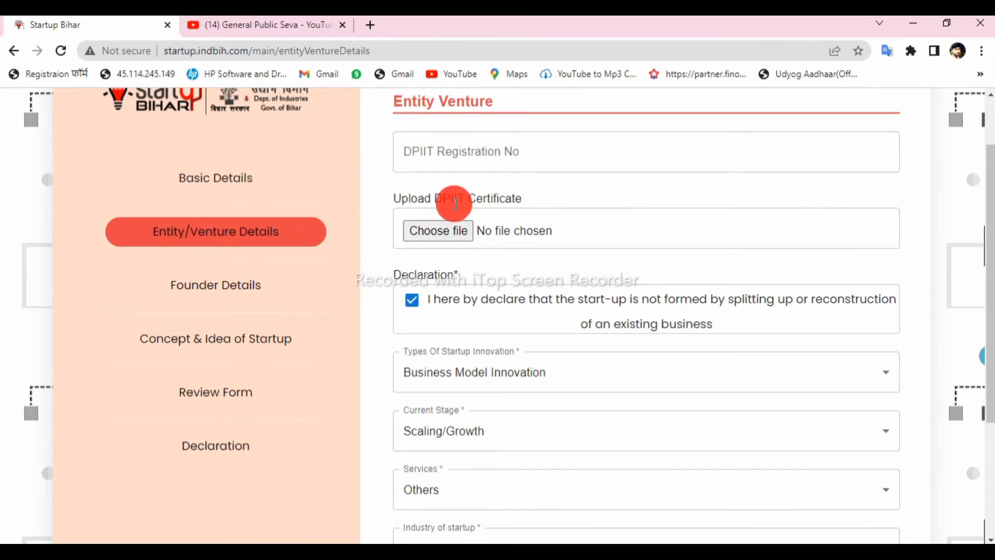
pyautogui.scroll(-4, 456, 202)
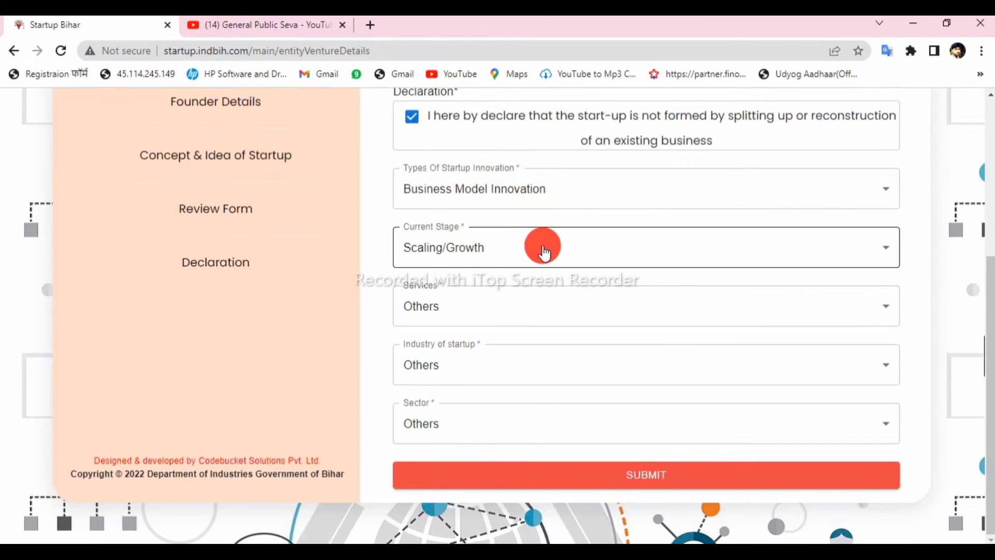
pyautogui.scroll(3, 544, 252)
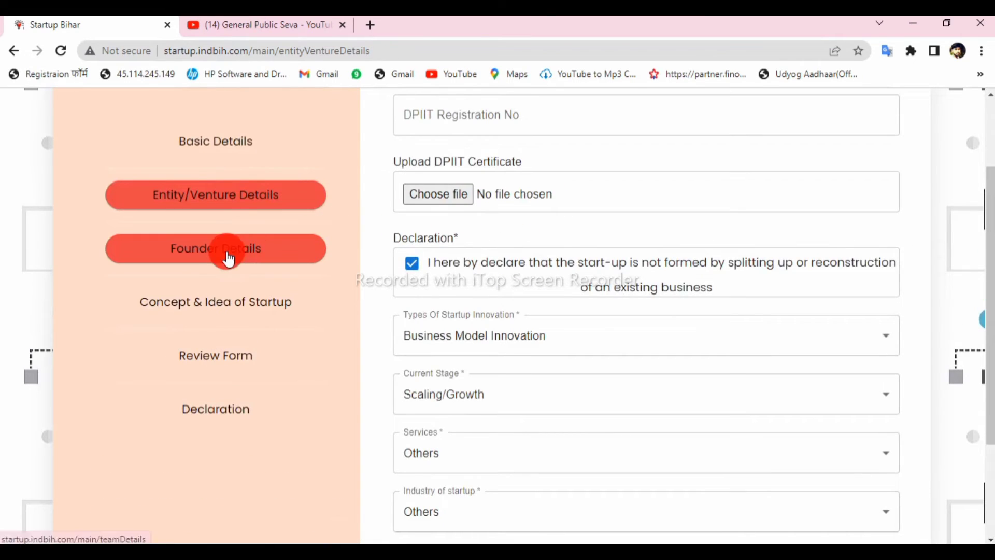
# Go to the Founder Details section, open a new founder entry and review its identity, birth date and experience fields.
pyautogui.click(228, 258)
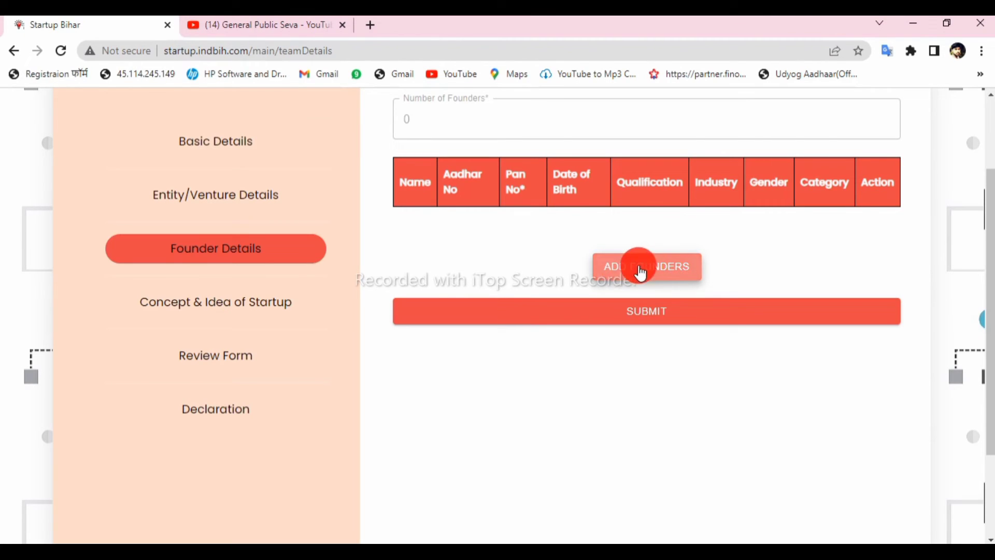
pyautogui.click(641, 270)
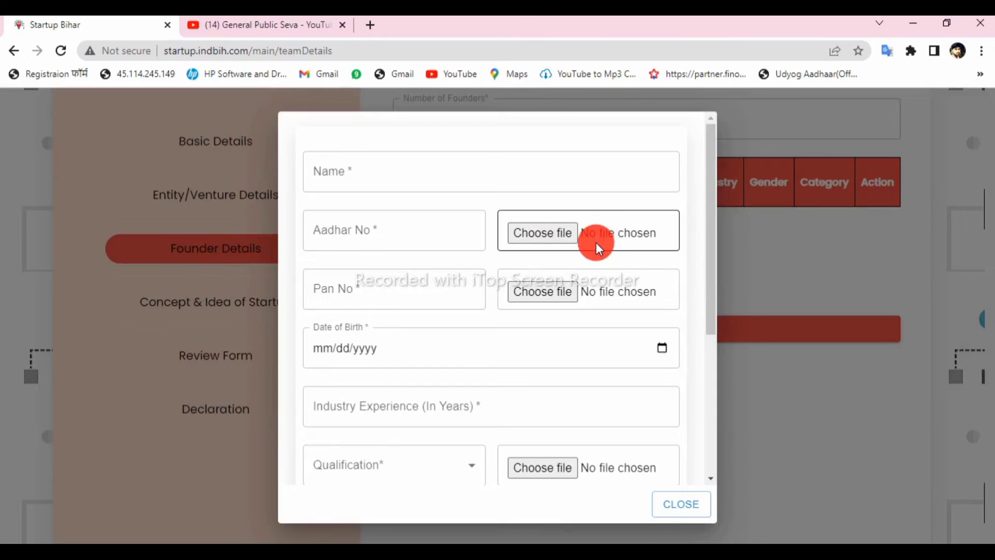
pyautogui.click(594, 272)
pyautogui.click(478, 293)
pyautogui.scroll(-3, 478, 293)
pyautogui.click(399, 329)
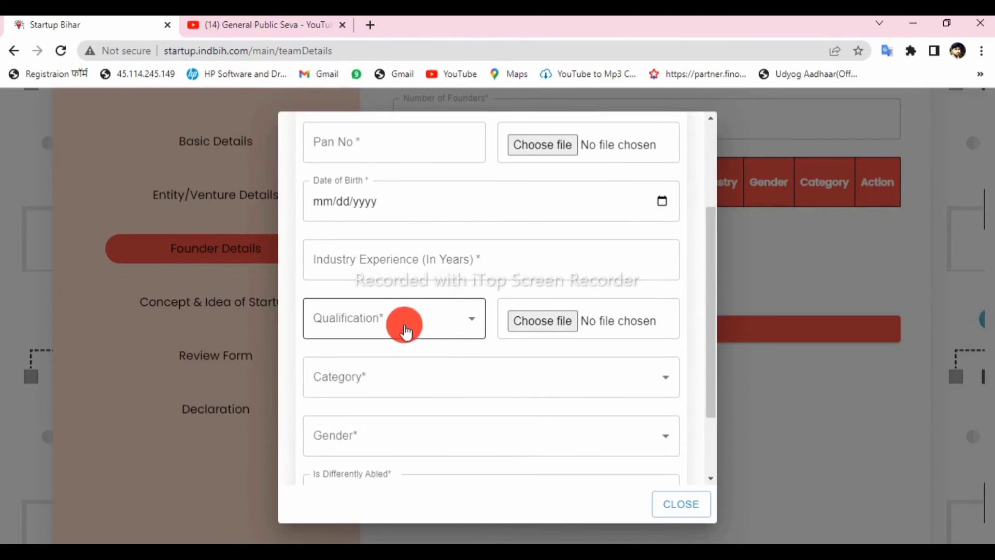
# Check the founder's qualification options using 10th and the adjacent file upload, and close the founder entry without saving.
pyautogui.click(459, 335)
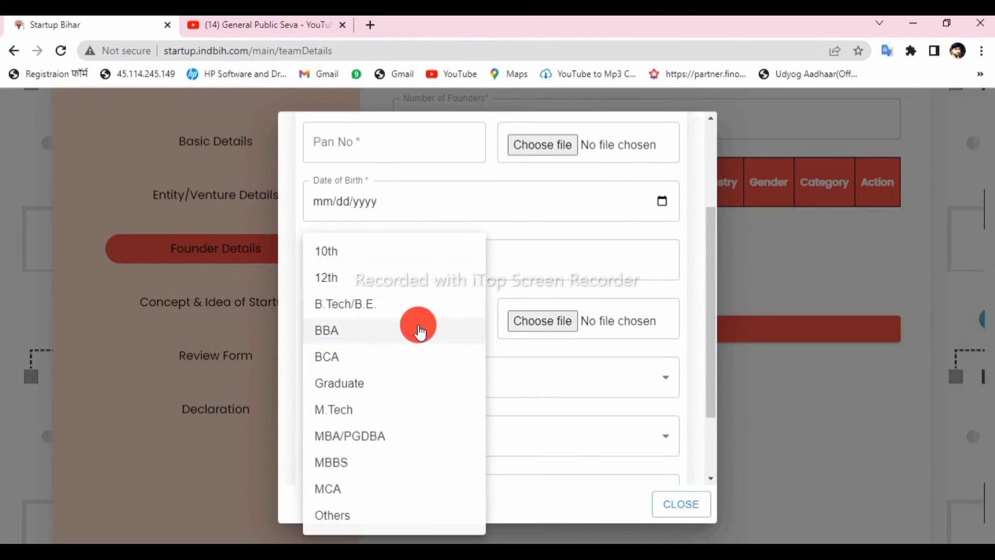
pyautogui.click(324, 251)
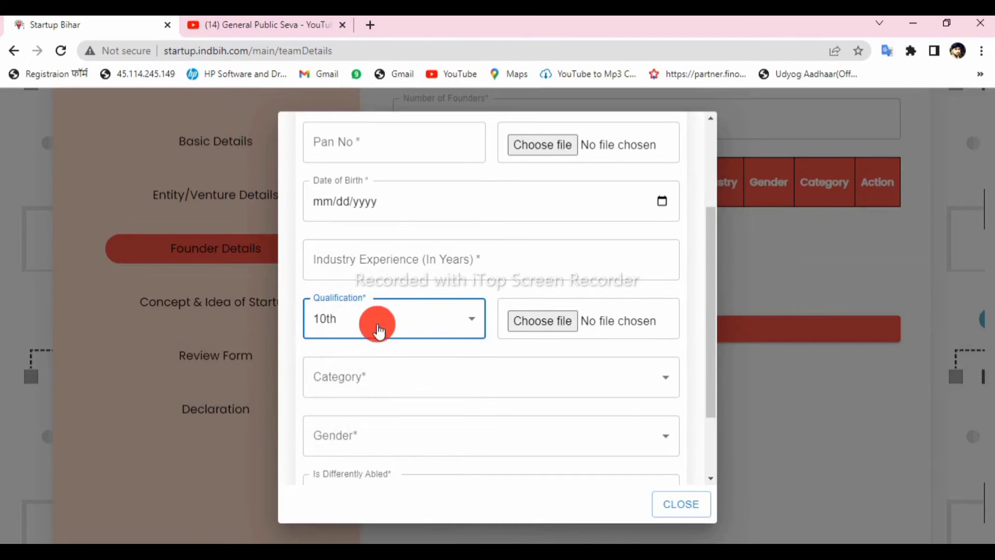
pyautogui.click(546, 322)
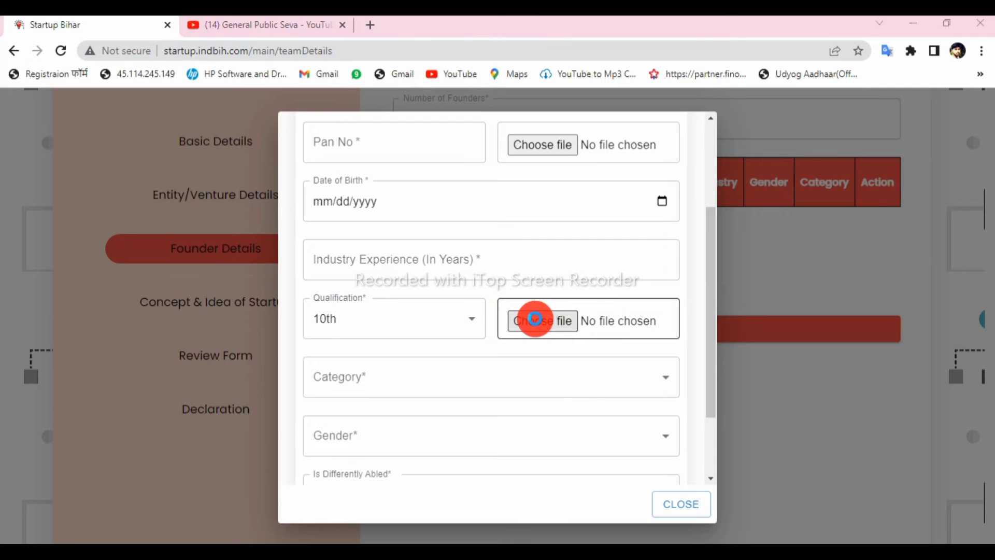
pyautogui.click(448, 339)
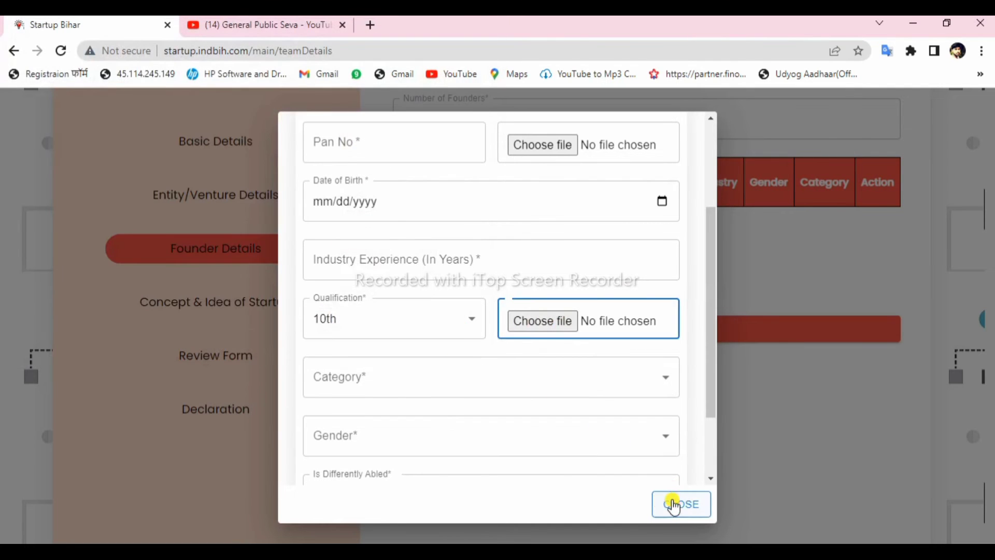
pyautogui.click(674, 504)
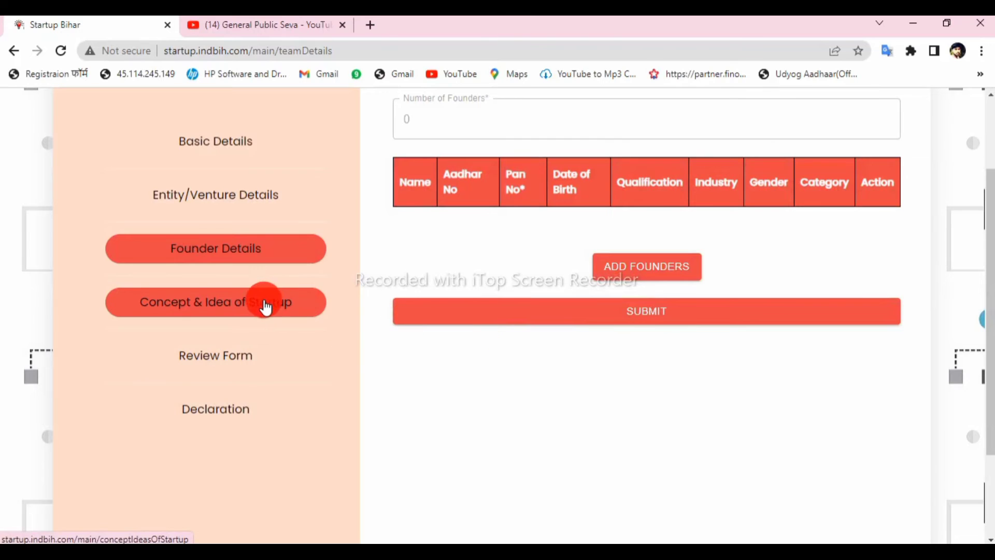
# Go to the Concept & Idea of Startup section and review its 200-word note fields.
pyautogui.click(265, 307)
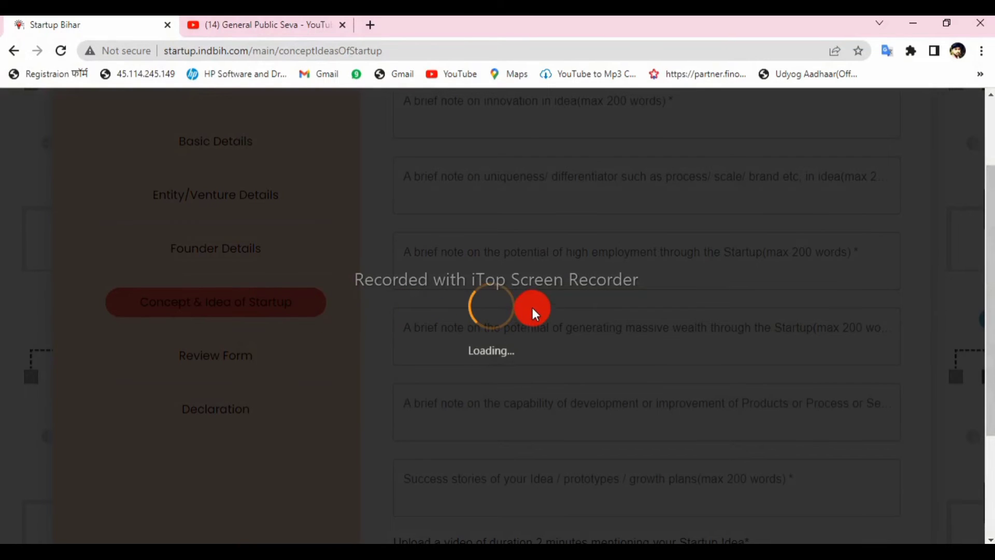
pyautogui.scroll(2, 518, 275)
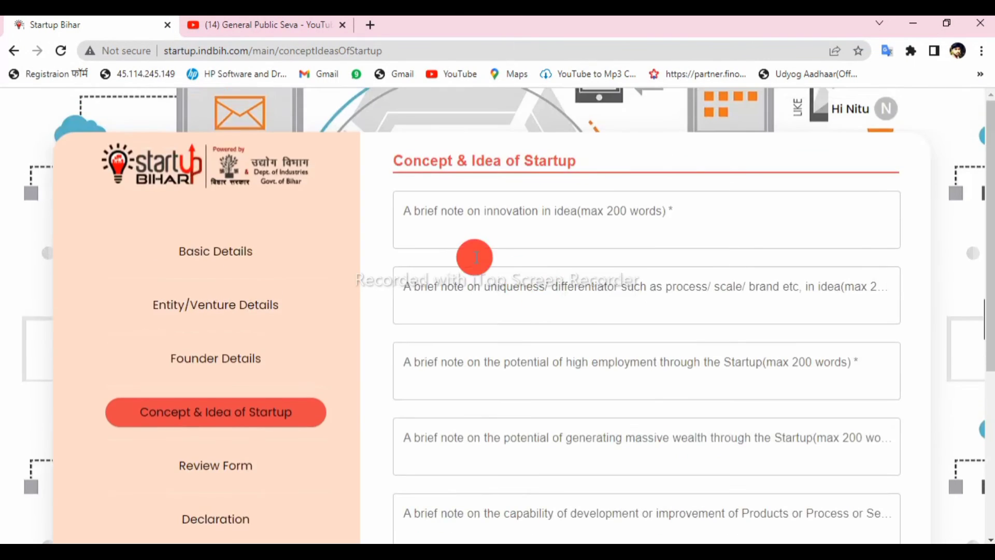
pyautogui.click(398, 200)
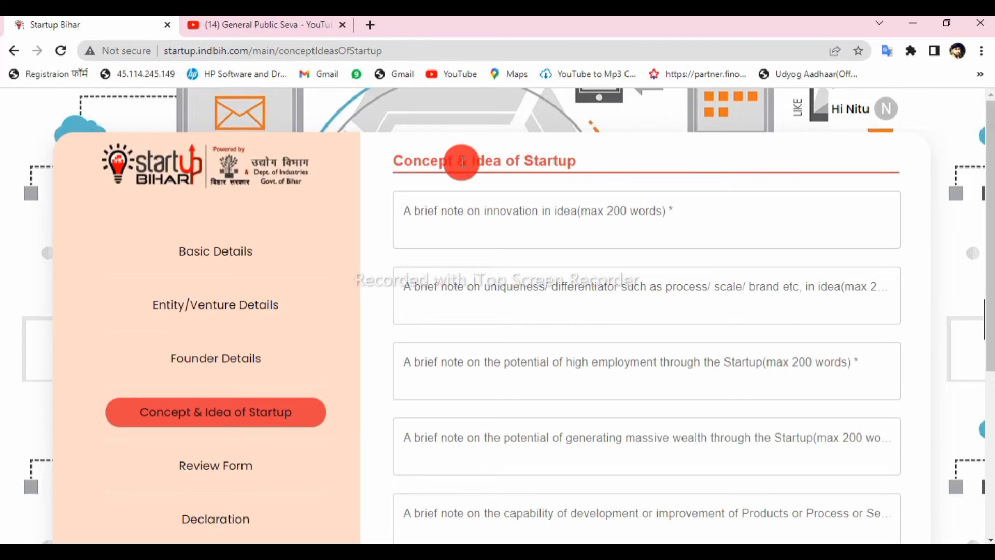
pyautogui.scroll(-2, 514, 239)
pyautogui.scroll(-5, 514, 239)
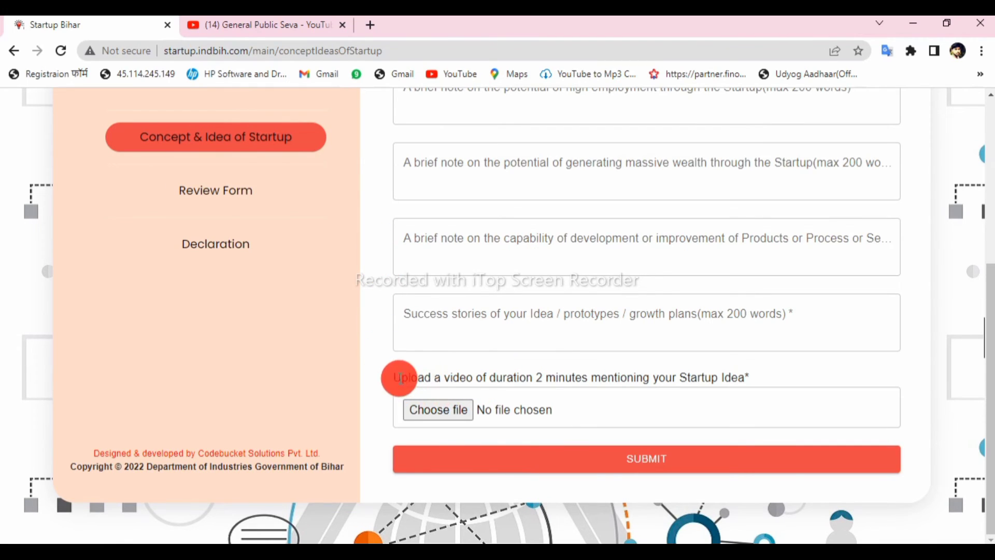
# Examine the requirement to upload a 2-minute video about the startup idea.
pyautogui.moveTo(397, 378); pyautogui.dragTo(738, 378)
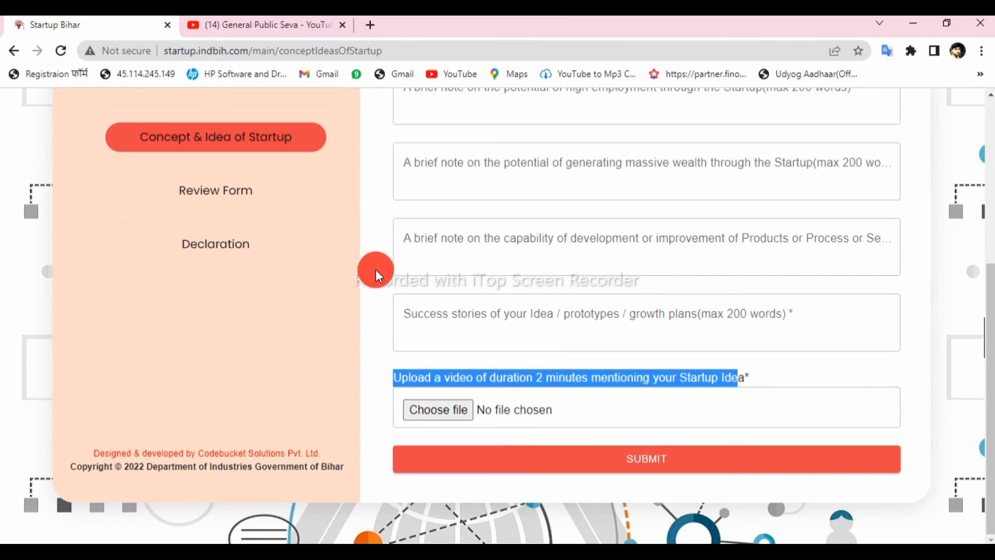
pyautogui.scroll(2, 382, 329)
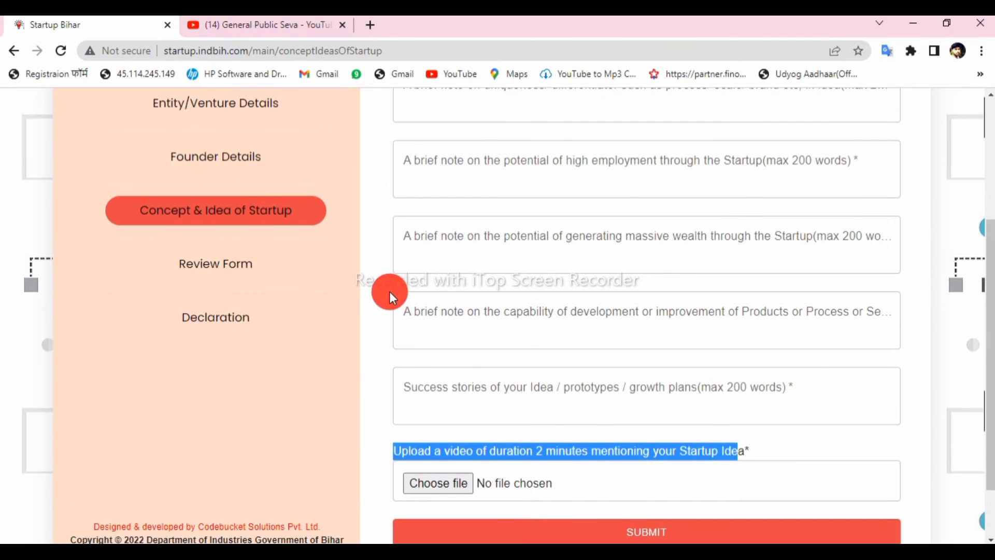
pyautogui.scroll(-2, 390, 291)
pyautogui.moveTo(394, 378); pyautogui.dragTo(440, 383)
pyautogui.click(440, 381)
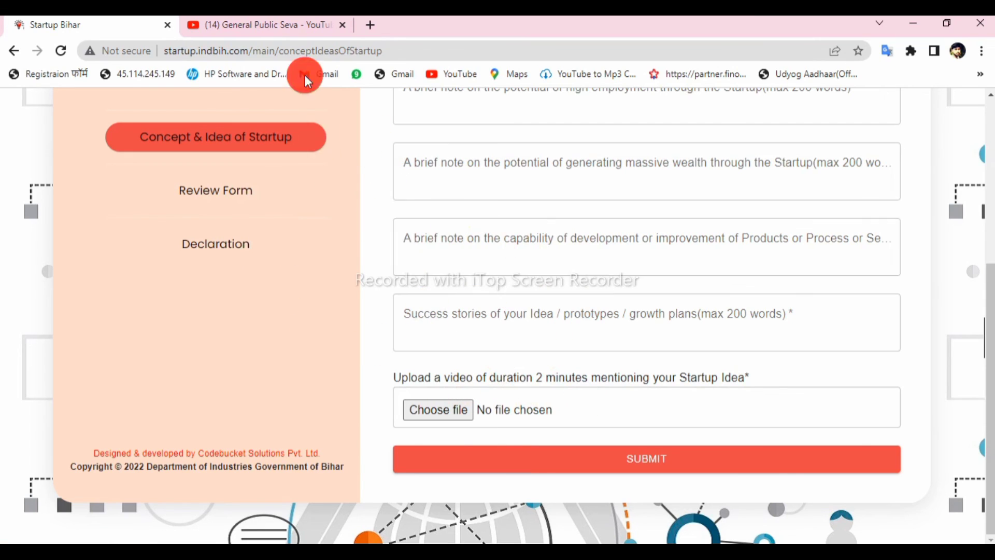
# View the General Public Seva video uploads on YouTube and return to the Startup Bihar form.
pyautogui.click(280, 26)
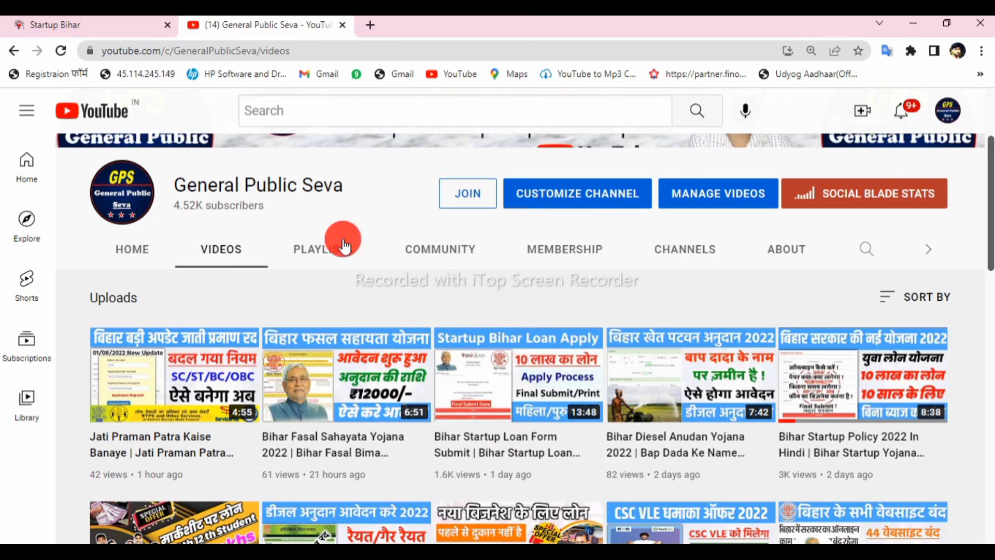
pyautogui.hotkey('ctrl', 'Tab')
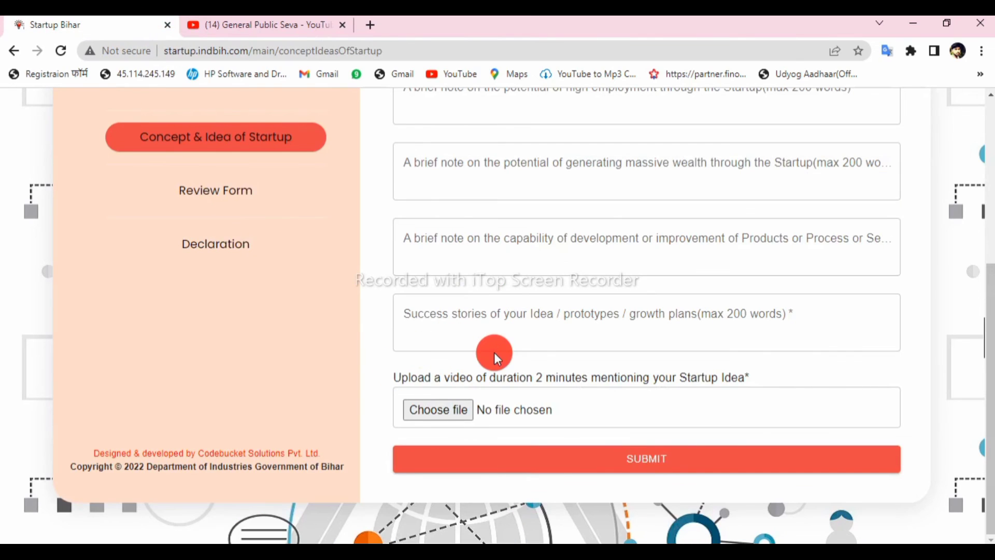